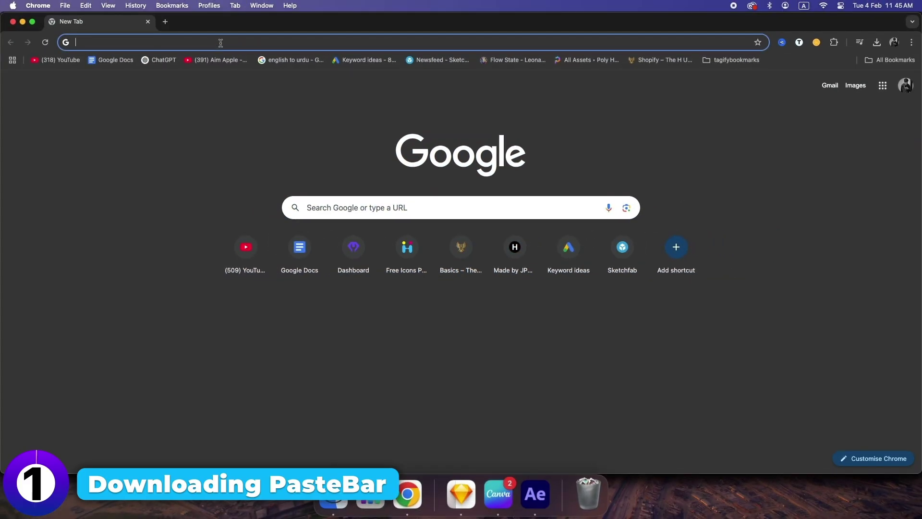
Step: Download PasteBar_0.6.2_aarch64.dmg from github.com/PasteBar/PasteBarApp releases and check its download progress
left_click(223, 46)
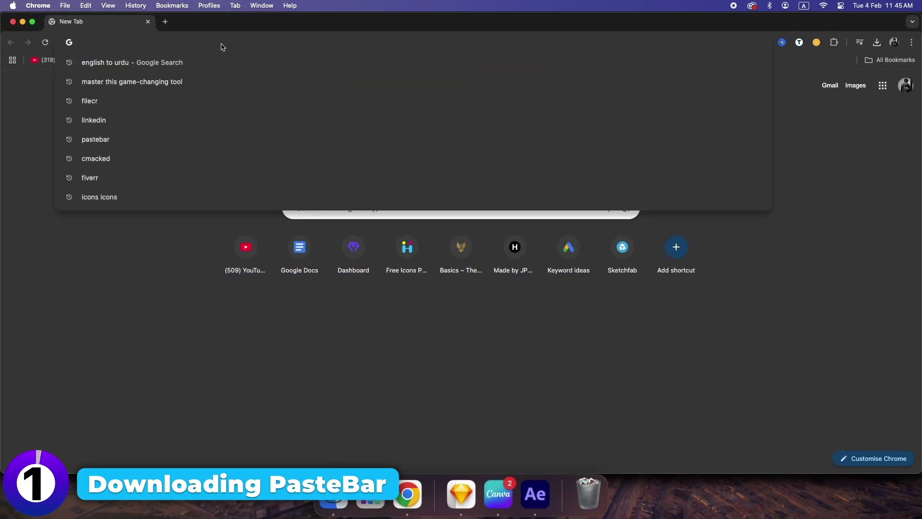
type("github")
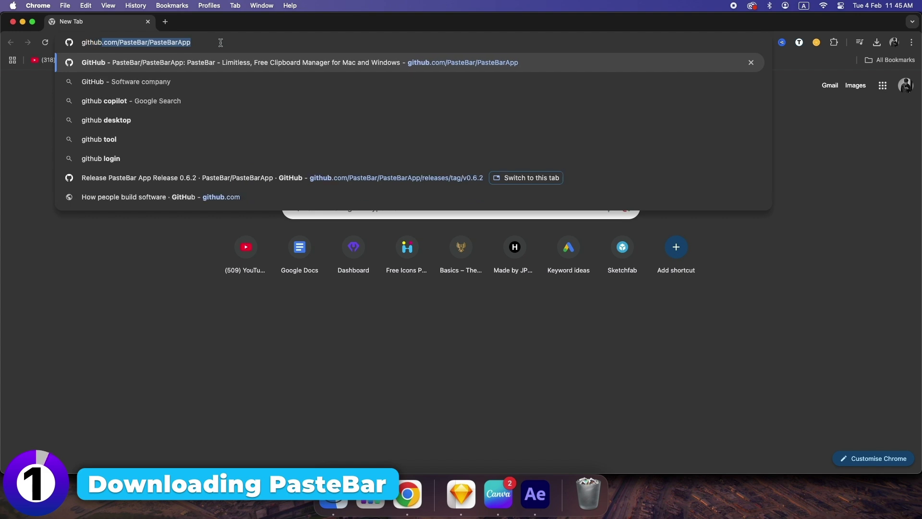
key("Return")
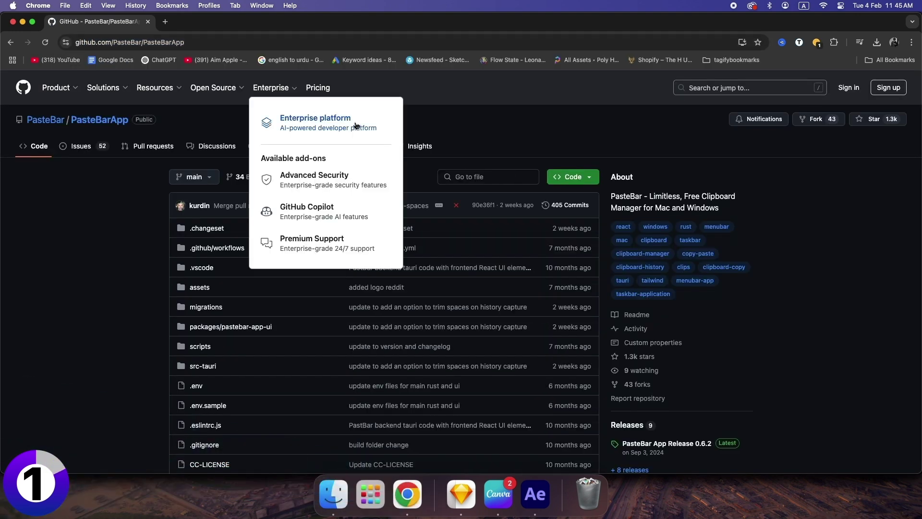
scroll(687, 401, "down", 3)
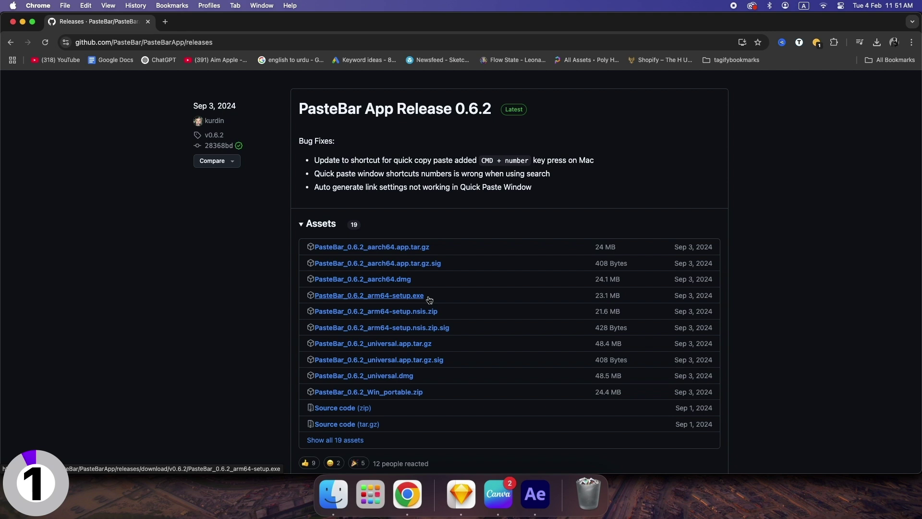
left_click(407, 284)
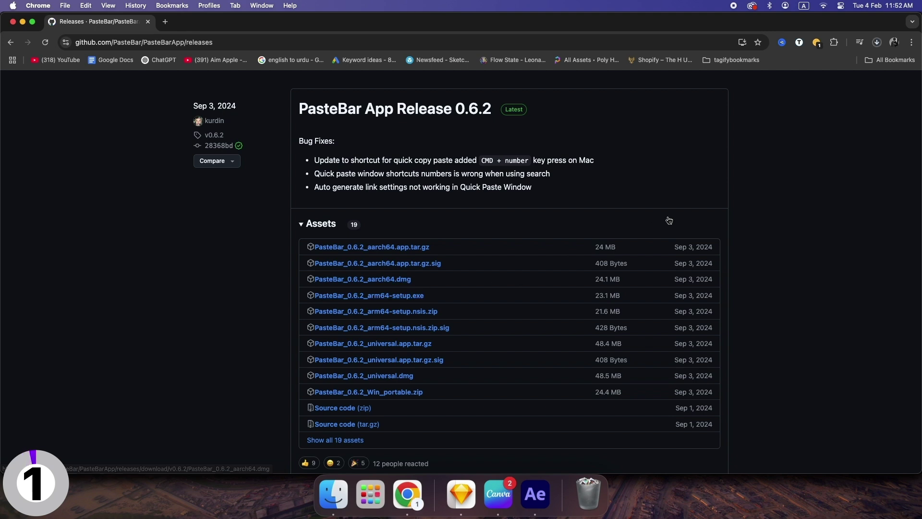
left_click(876, 42)
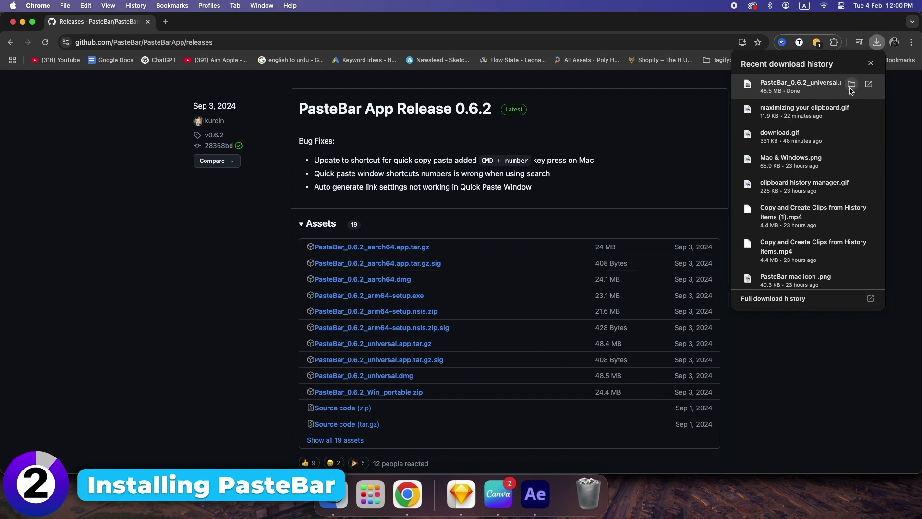
Step: Open the PasteBar disk image, drag PasteBar into Applications, and confirm it appears there
left_click(851, 84)
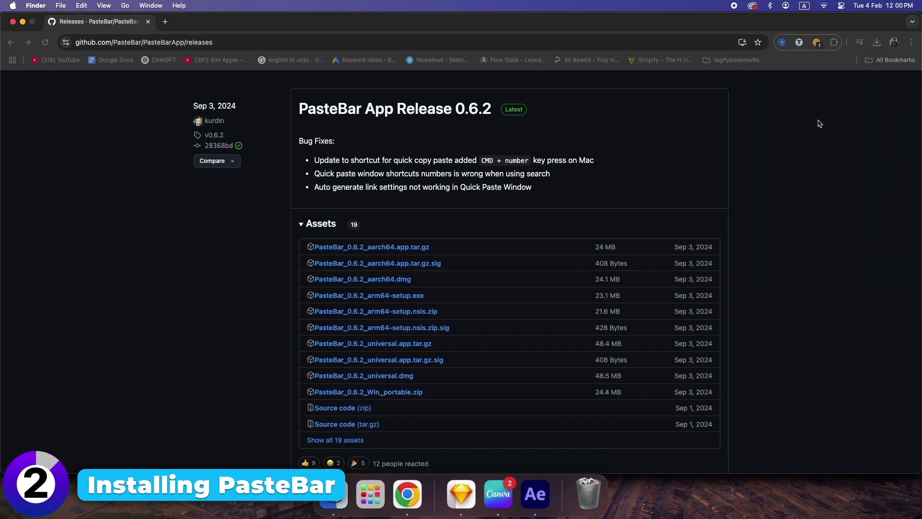
scroll(424, 289, "down", 1)
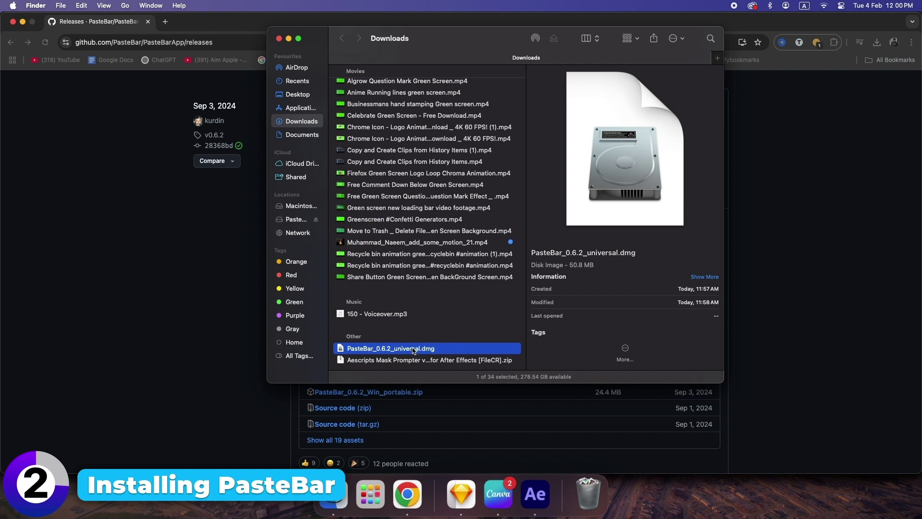
double_click(412, 349)
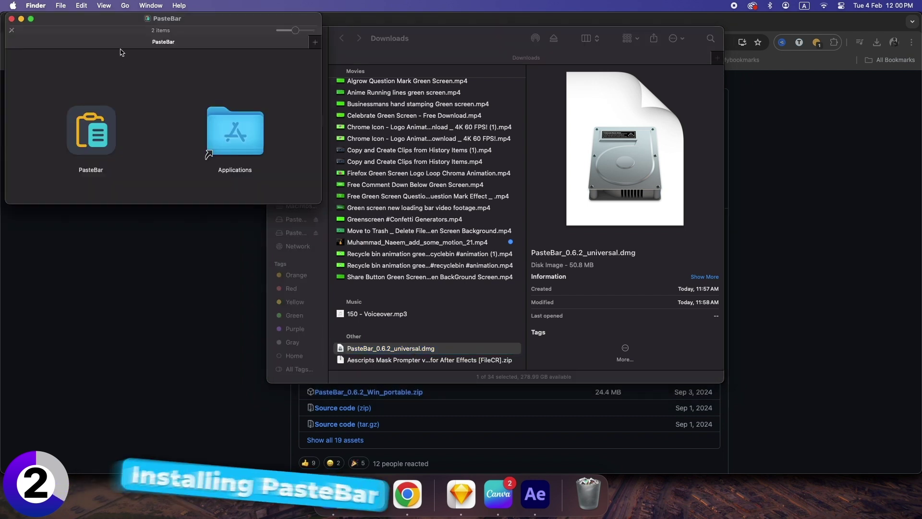
left_click_drag(114, 24, 366, 139)
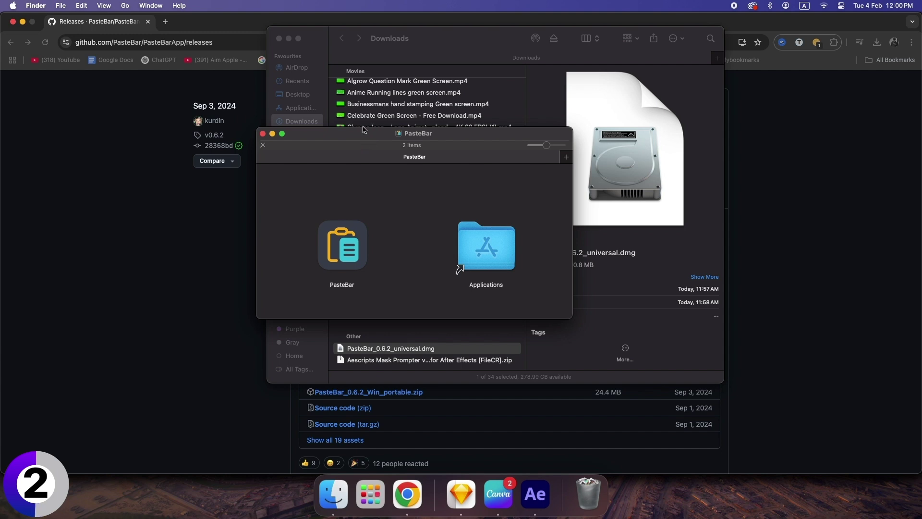
left_click_drag(346, 261, 501, 265)
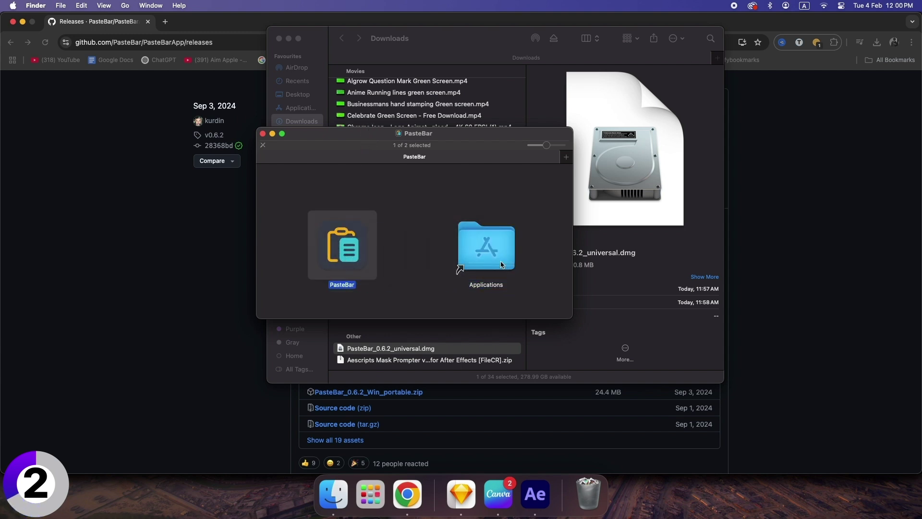
double_click(501, 265)
scroll(375, 289, "down", 3)
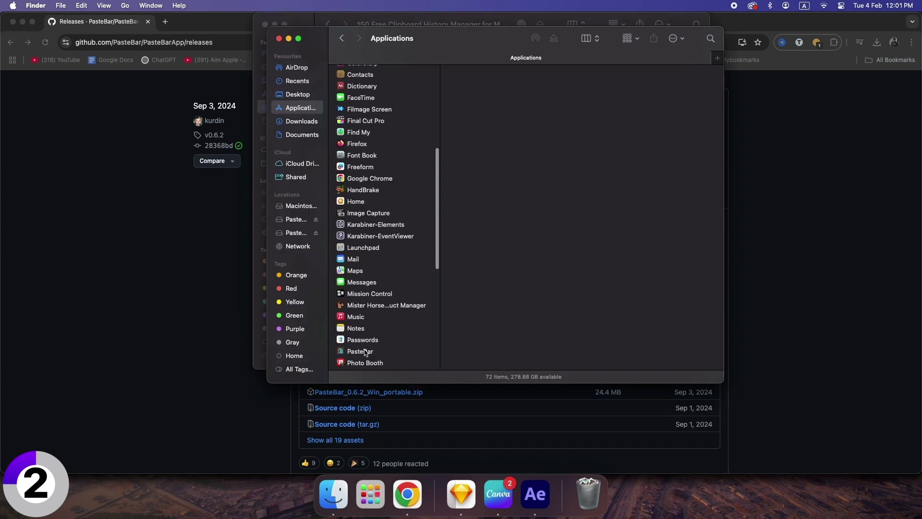
scroll(374, 324, "down", 2)
left_click(364, 348)
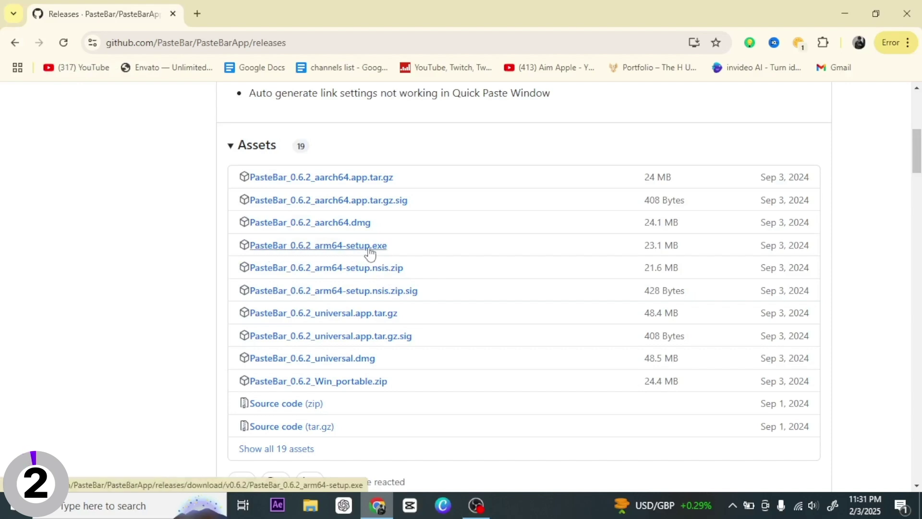
Step: Download the PasteBar 0.6.2 arm64 Windows setup file and launch the installer
left_click(386, 252)
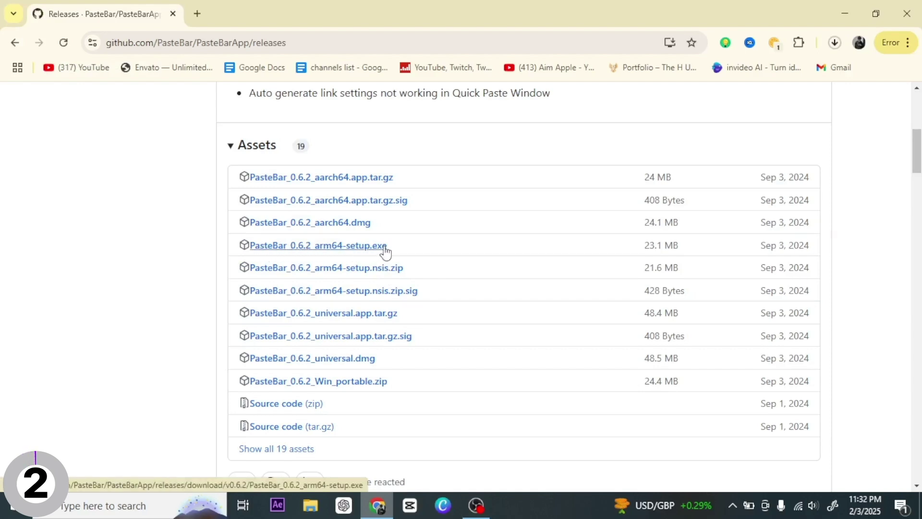
left_click(834, 45)
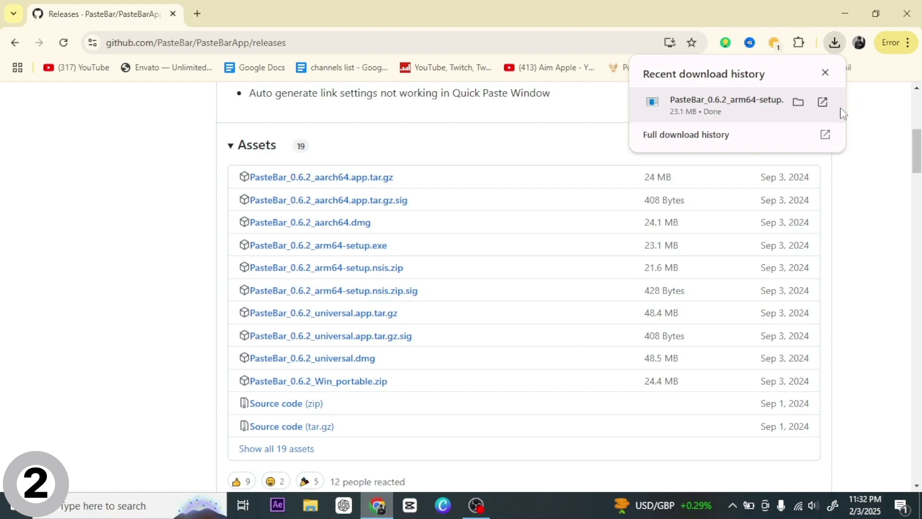
left_click(822, 102)
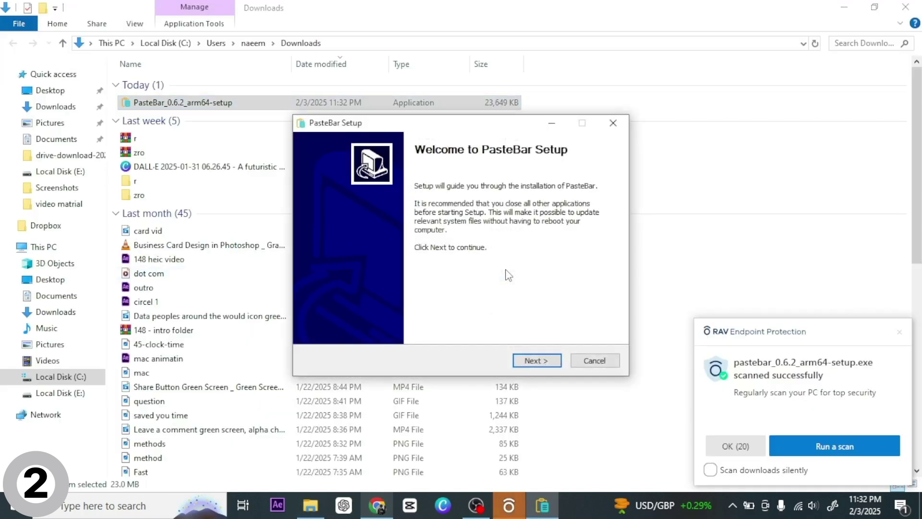
Step: Finish PasteBar Setup with the default install folder, then open system search
left_click(538, 362)
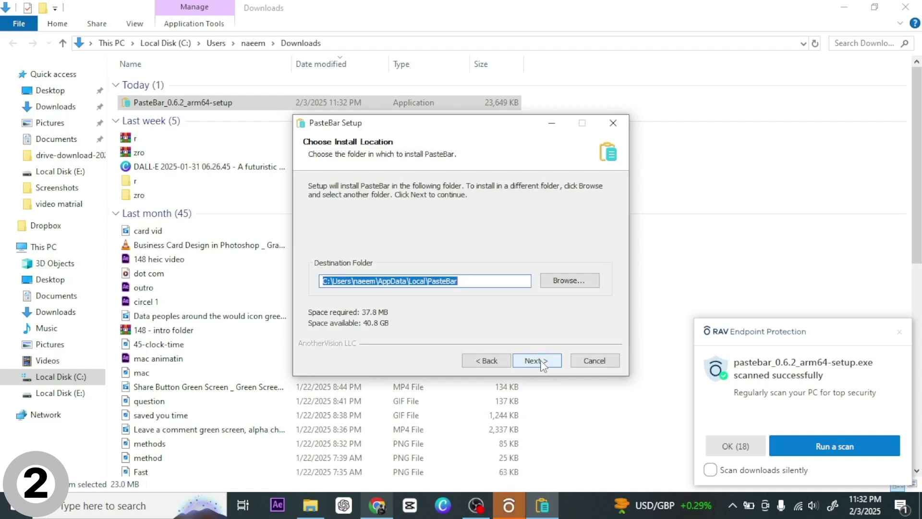
left_click(540, 362)
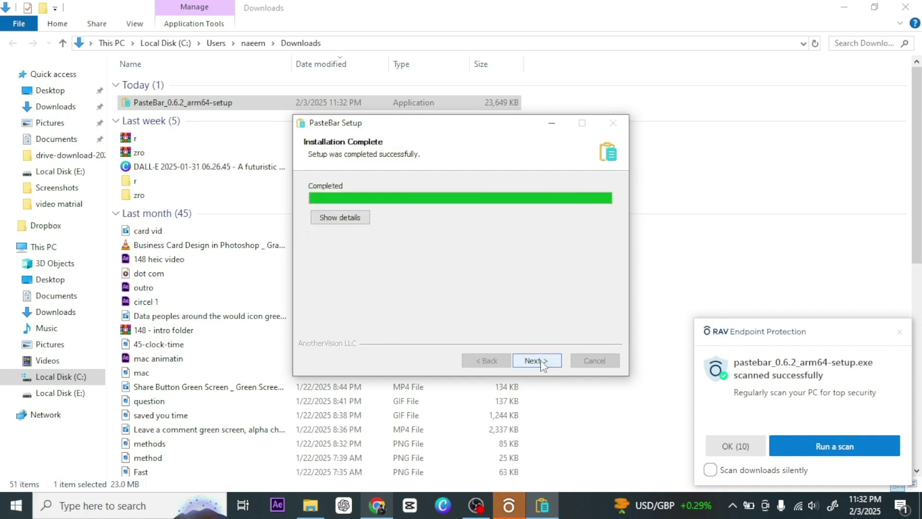
key("super")
type("p")
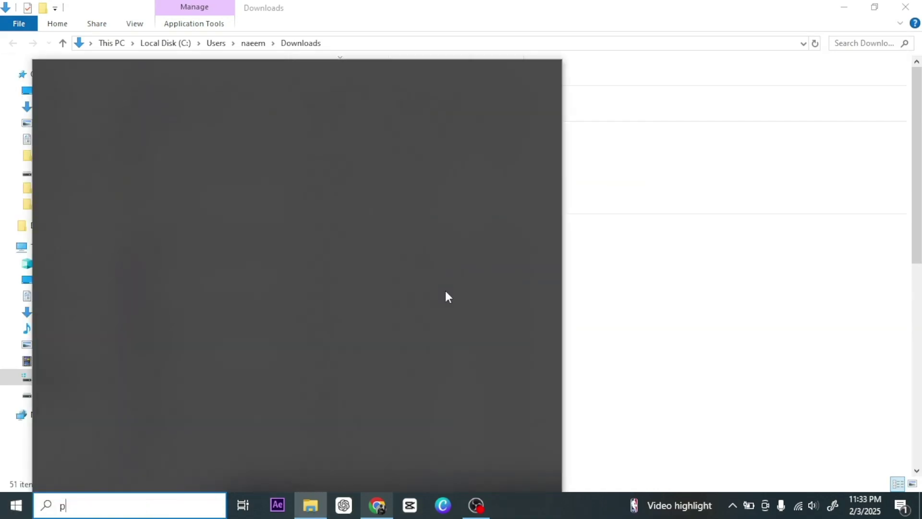
type("as")
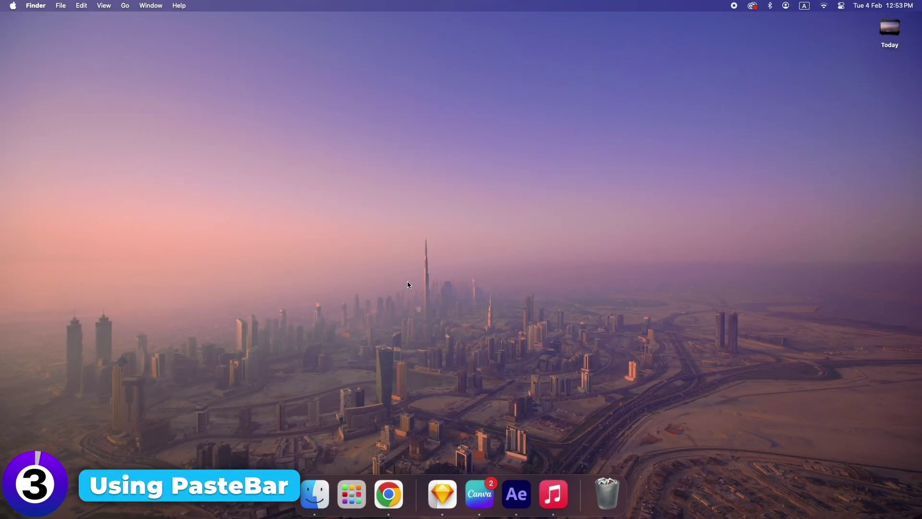
Step: Launch PasteBar, copy the selected AimApple intro paragraph in Chrome, and minimize Chrome
left_click(375, 487)
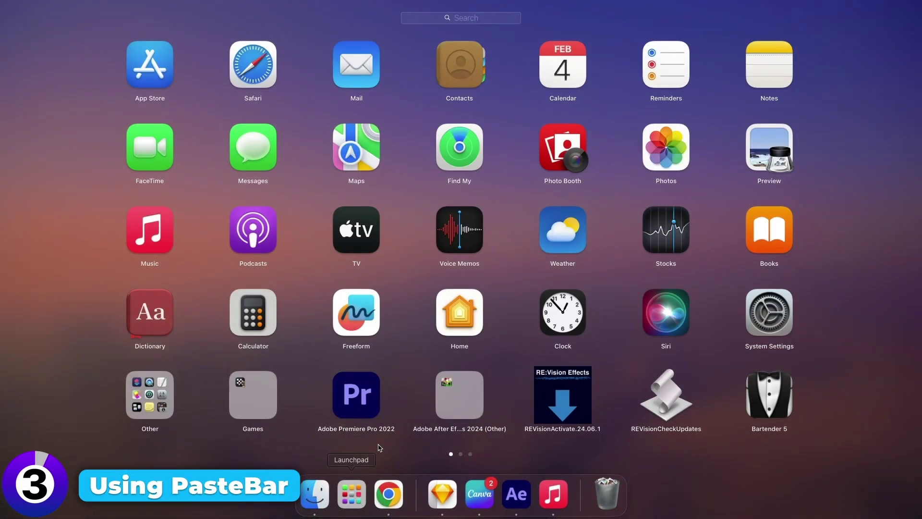
type("paste")
key("Return")
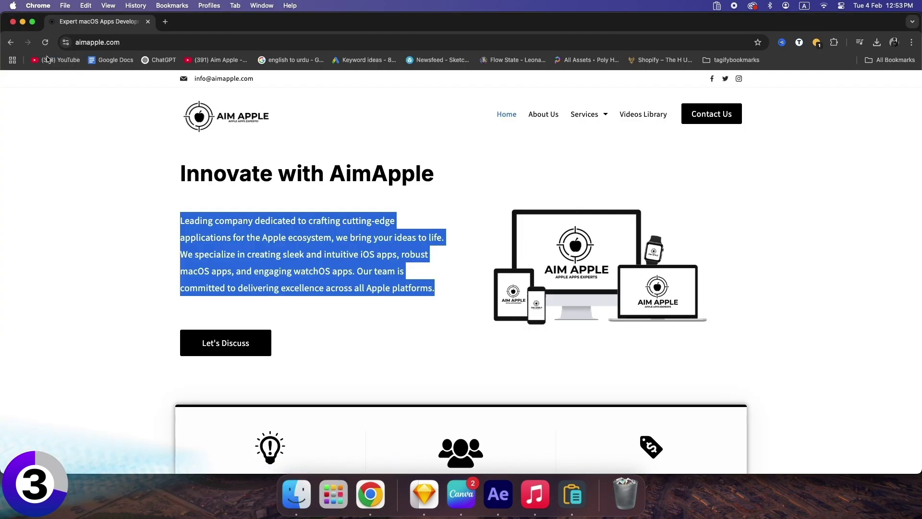
right_click(230, 233)
left_click(245, 253)
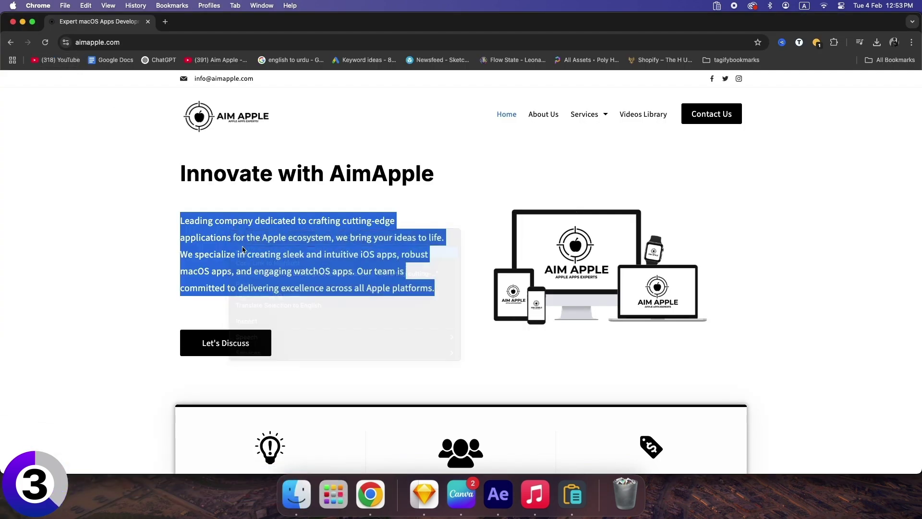
key("super+m")
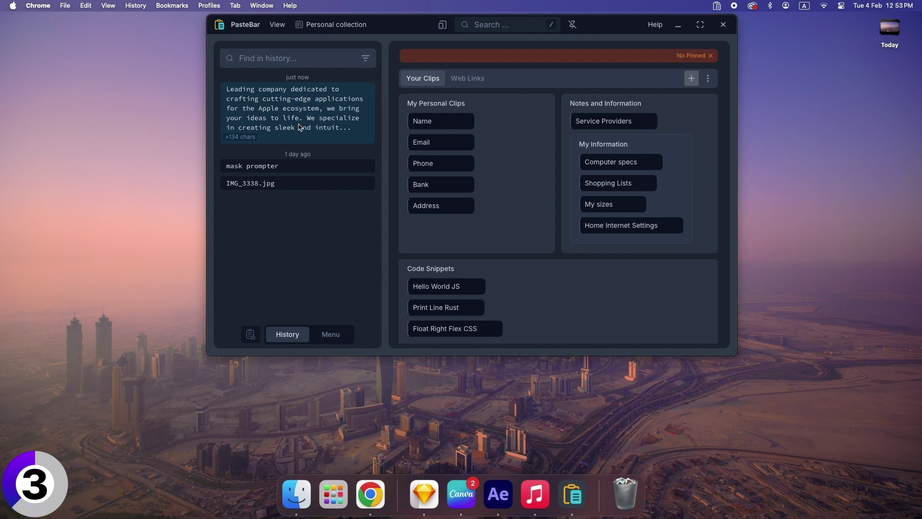
Step: Bring PasteBar forward and recopy the newest AimApple paragraph clip from History
left_click(359, 104)
mouse_move(349, 138)
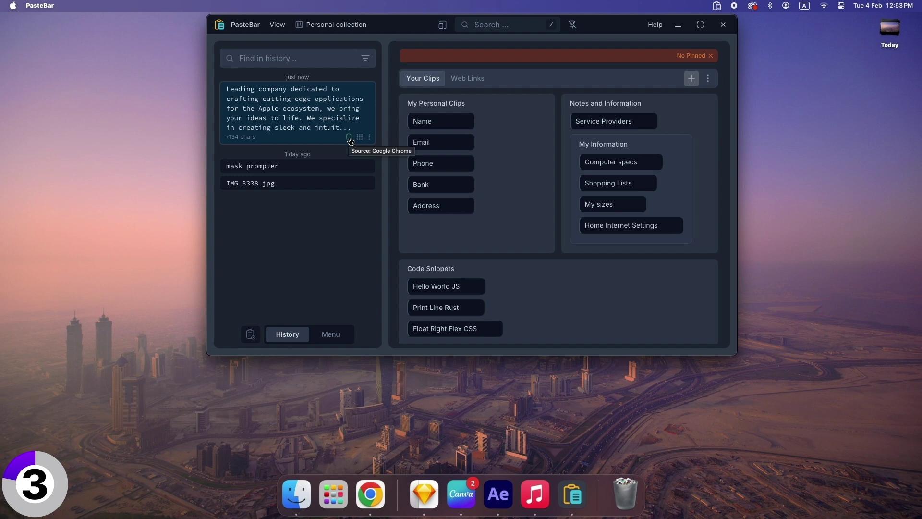
left_click(348, 138)
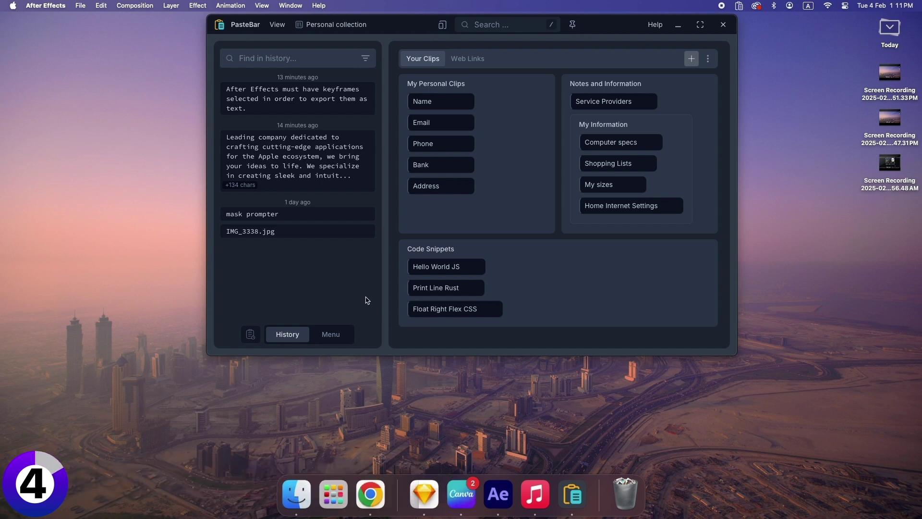
Step: Pin the newest history clip, the 'pin frequently used clips' note
left_click(244, 29)
left_click(244, 28)
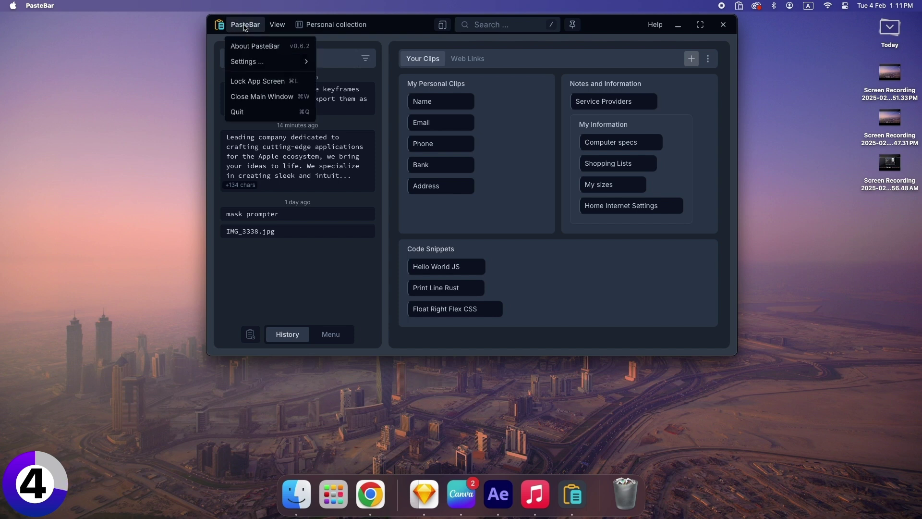
mouse_move(247, 61)
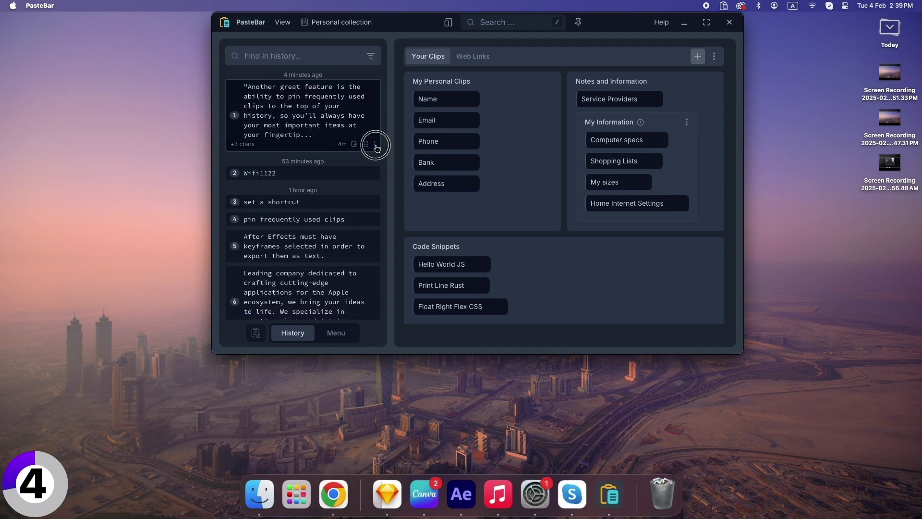
right_click(375, 147)
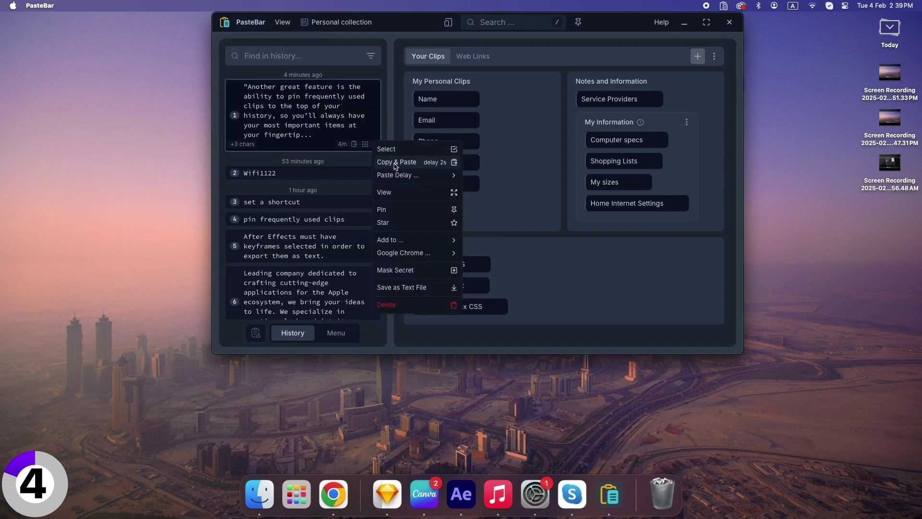
left_click(455, 213)
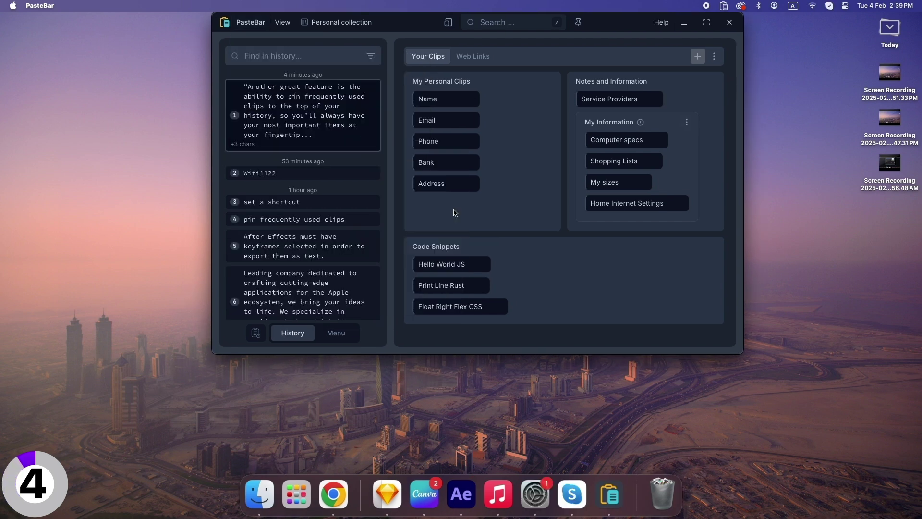
Step: Set the history filter to Pinned so only pinned clips show
left_click(371, 58)
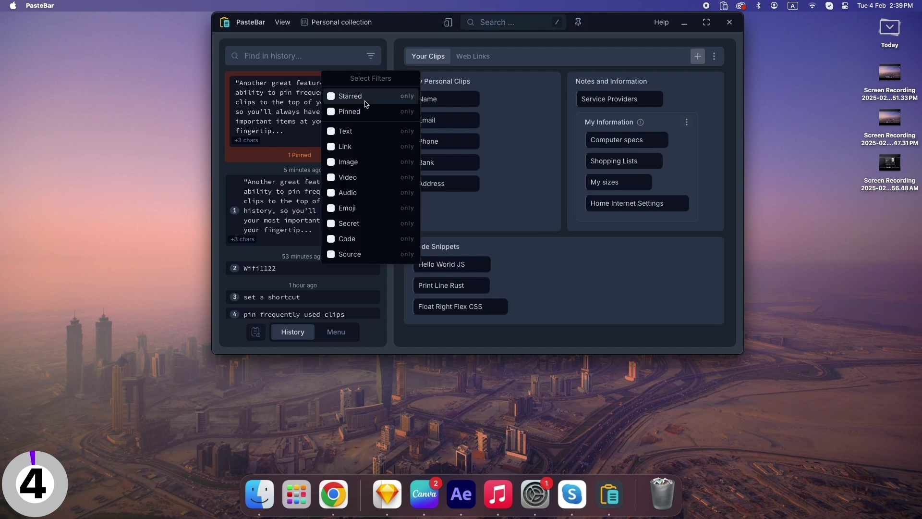
left_click(355, 119)
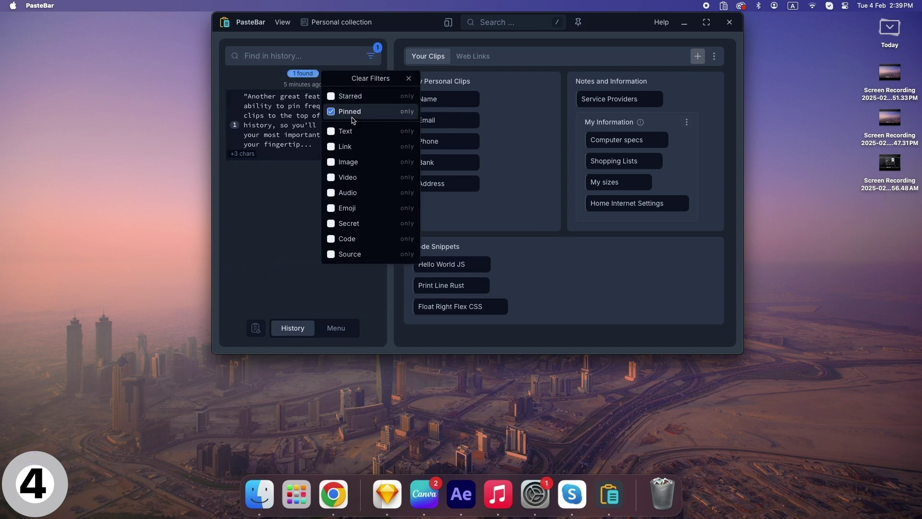
left_click(297, 186)
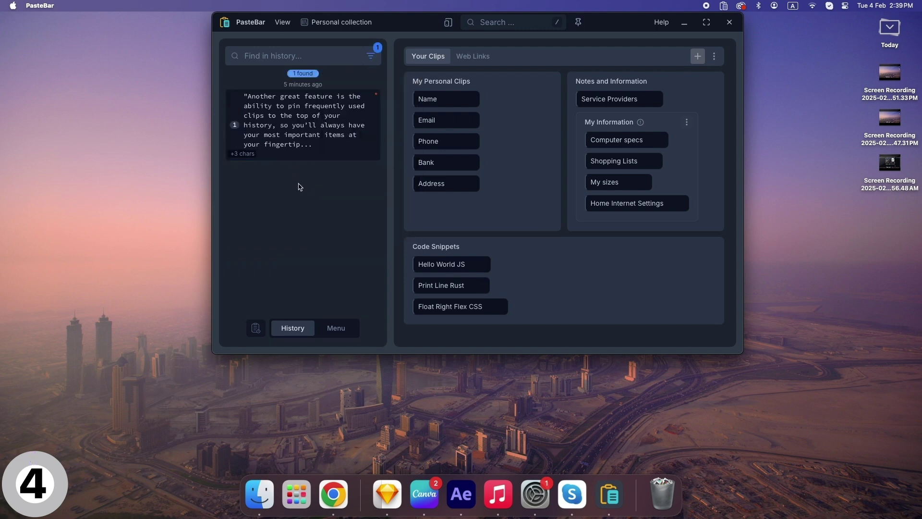